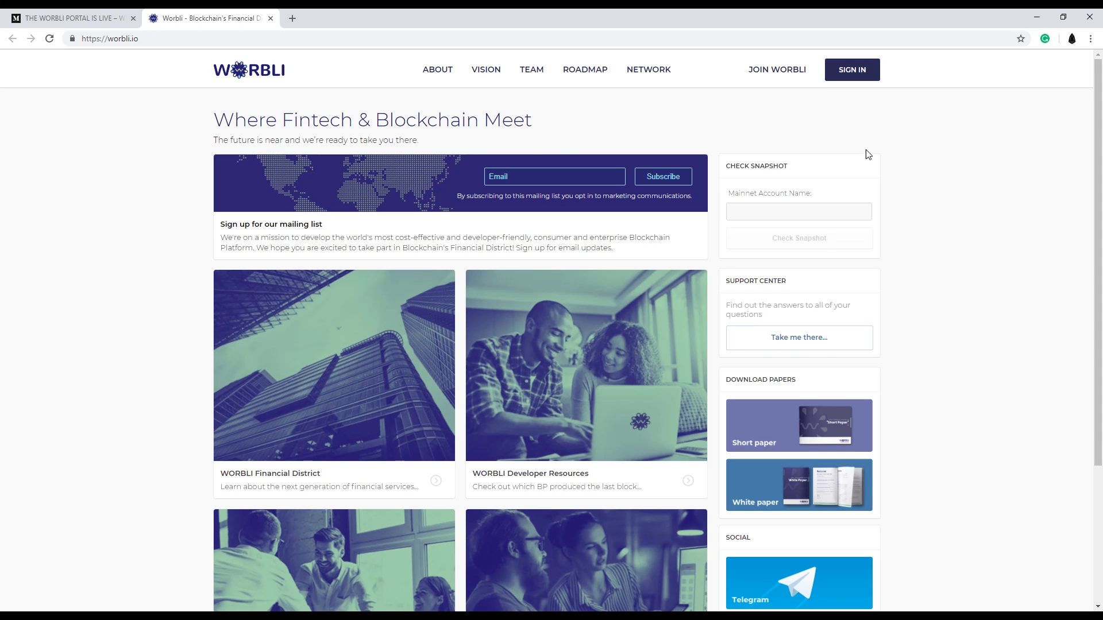
Enter the mainnet account name and run Check Snapshot for its balance.
click(843, 216)
text(abcdwxyz1234)
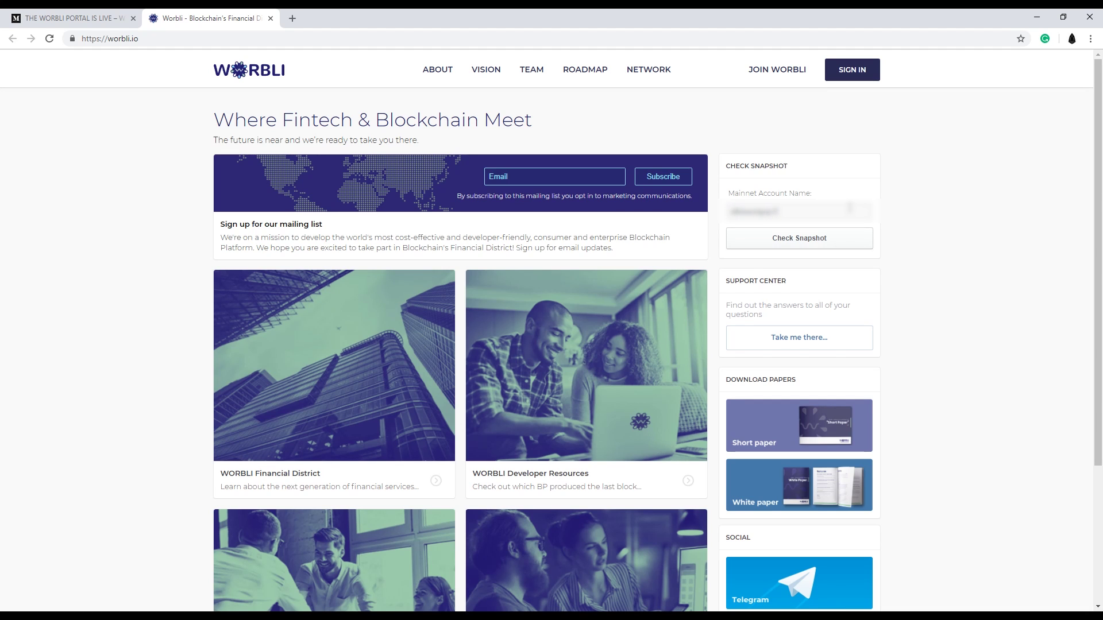
click(824, 238)
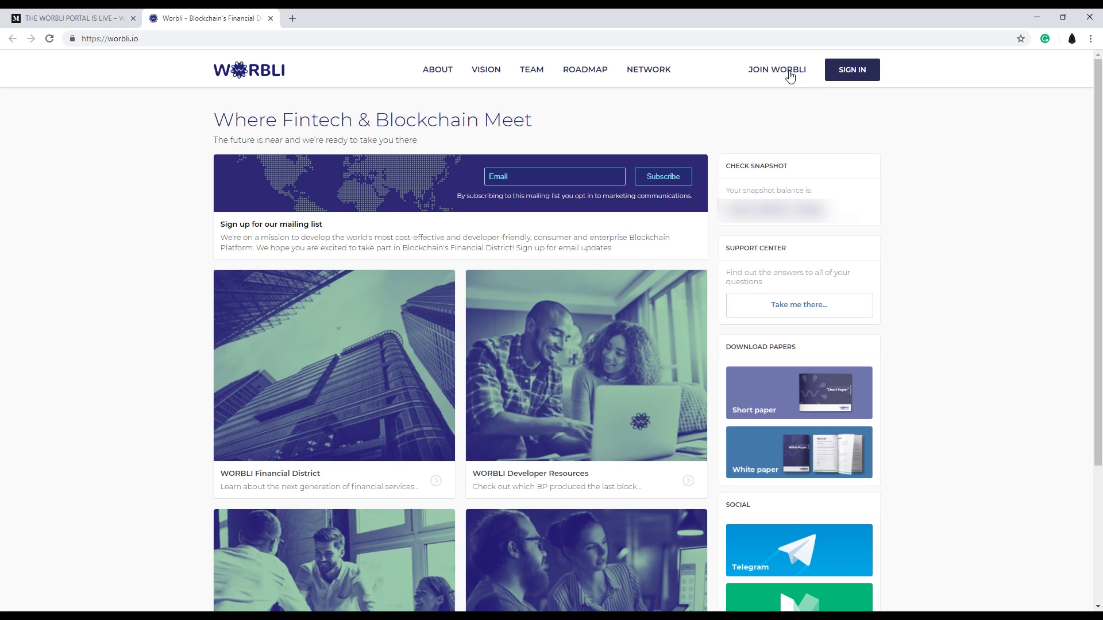
Enter the sign-up email address and opt in to marketing communications.
click(789, 72)
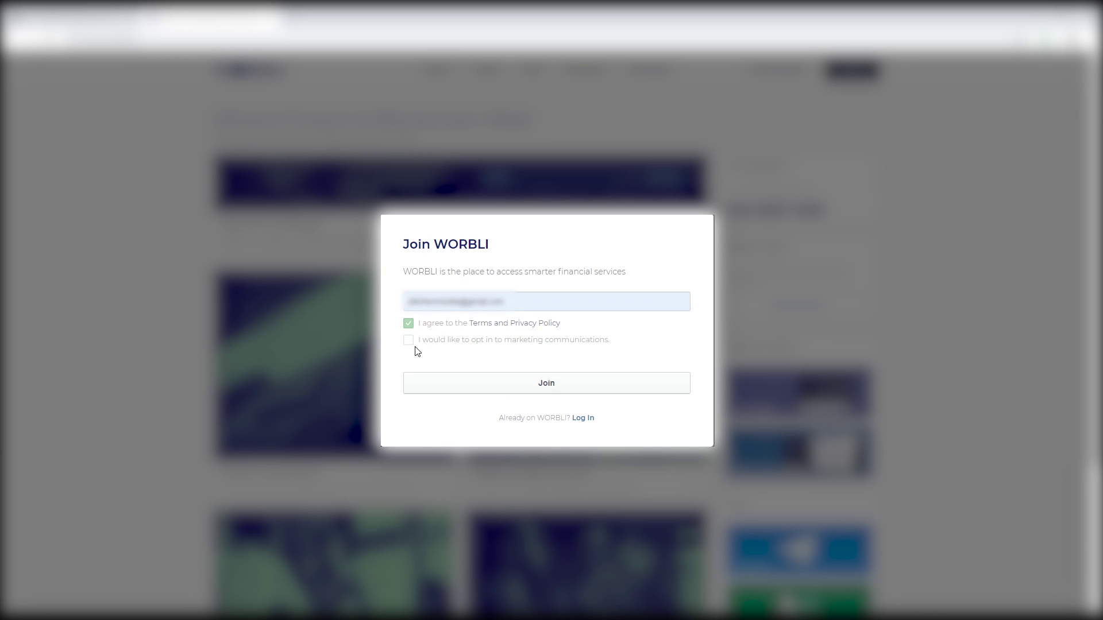
click(408, 341)
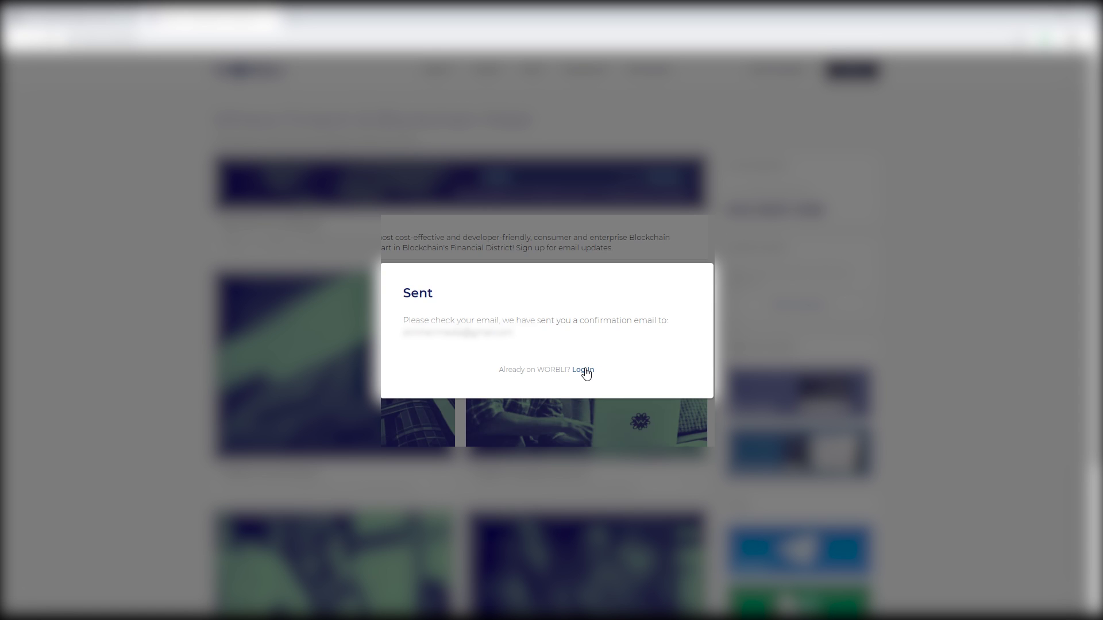
In a new Gmail tab, open the '[WORBLI] Verify Email' message and verify the address.
click(291, 17)
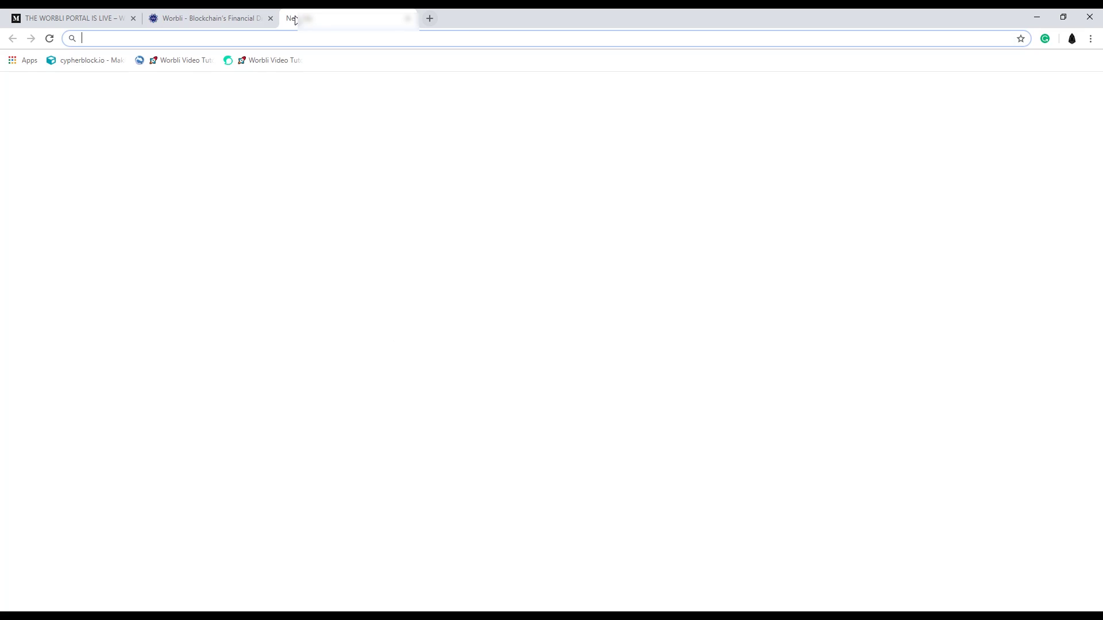
click(975, 92)
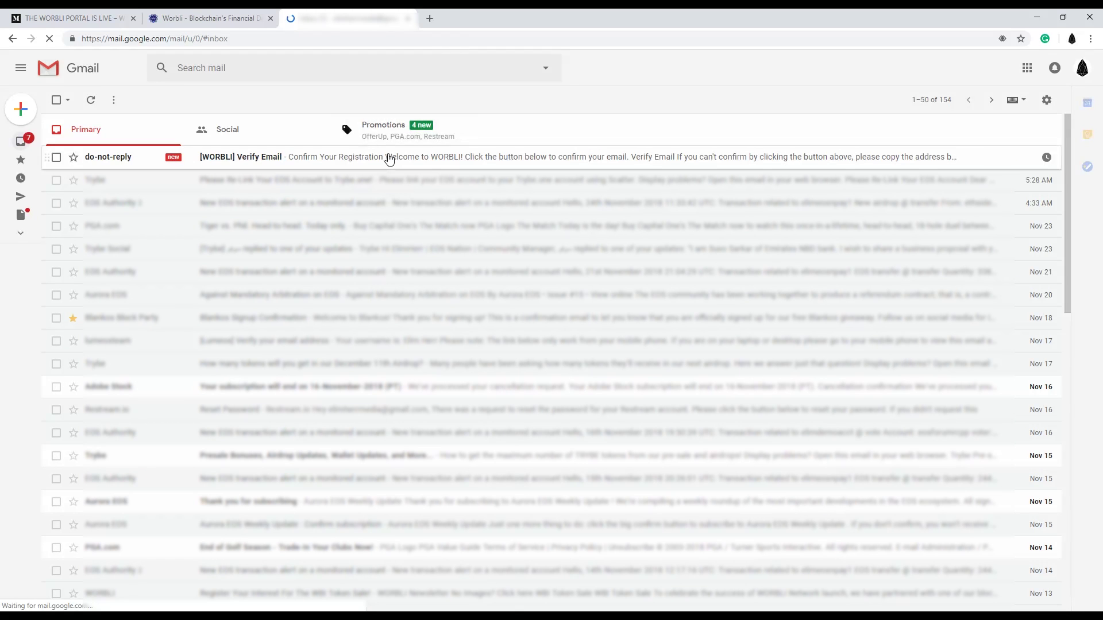
click(385, 158)
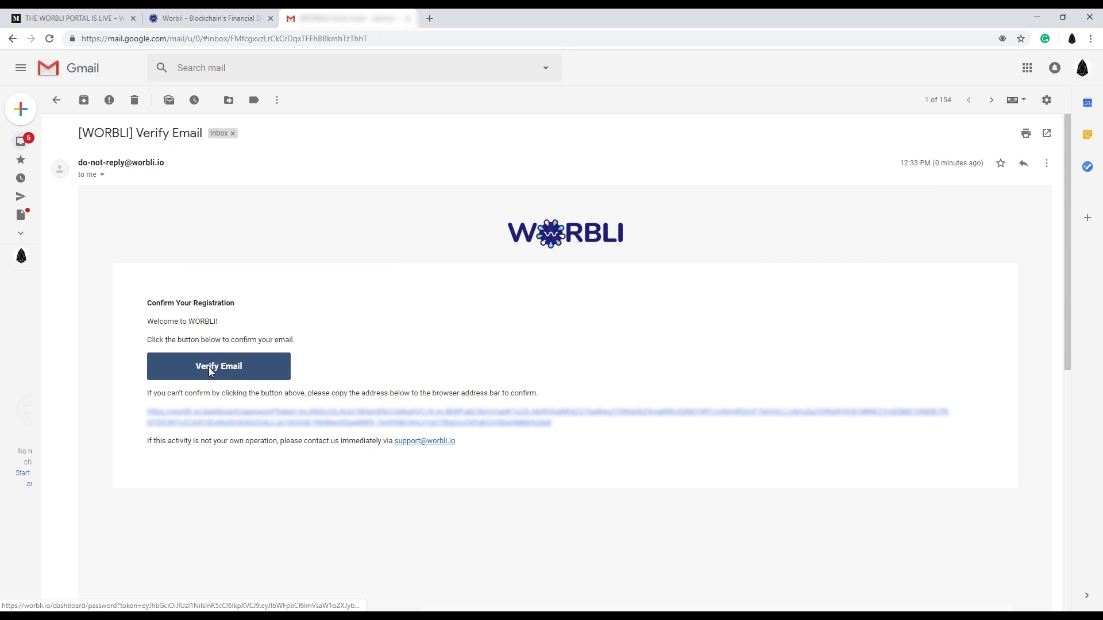
click(211, 366)
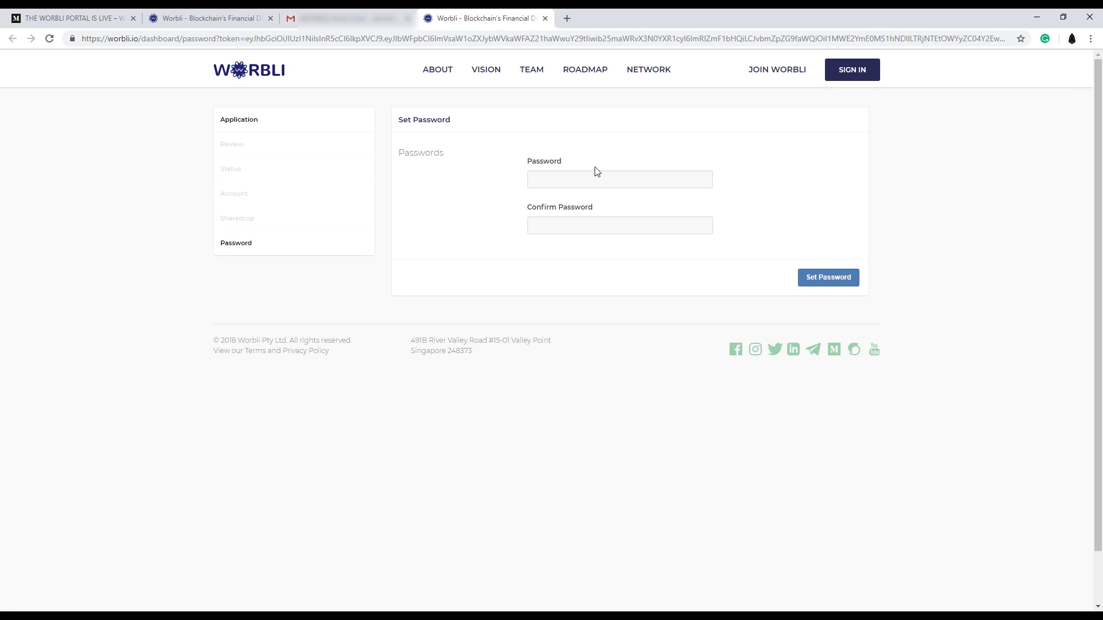
Enter a password, confirm it, and submit it with Set Password.
text(•••)
click(584, 233)
text(••••••••)
click(837, 280)
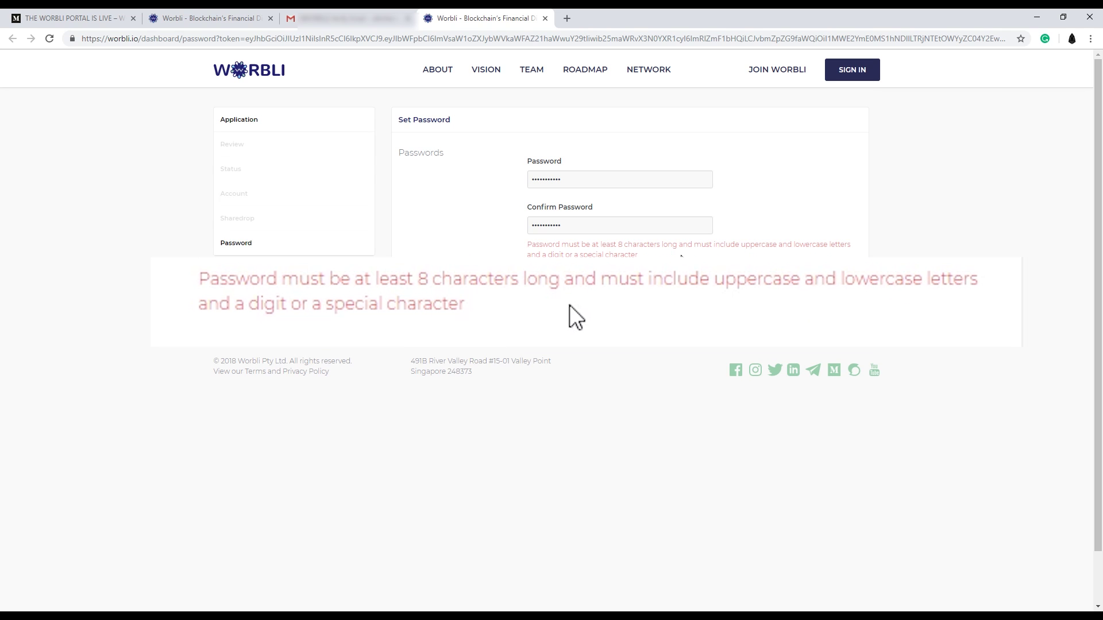
Replace the rejected password with a compliant one and retype it in Confirm Password.
drag(600, 182, 468, 171)
text(Pas)
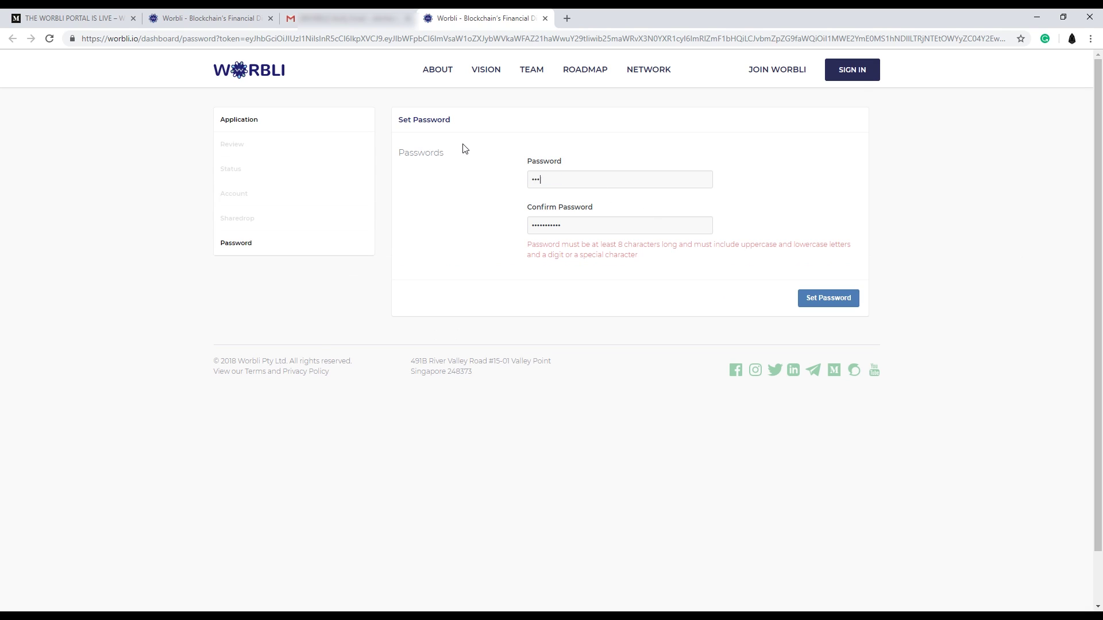
text(sword1)
key(Tab)
text(Pas)
Submit the corrected password, then sign in using the saved email address and password.
click(836, 303)
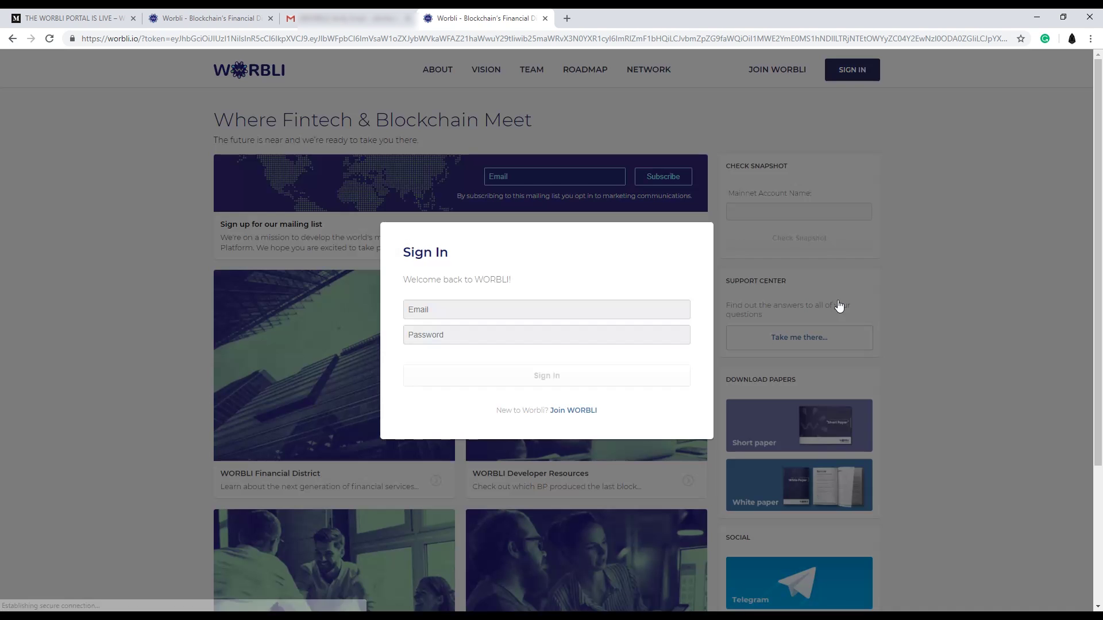
click(436, 310)
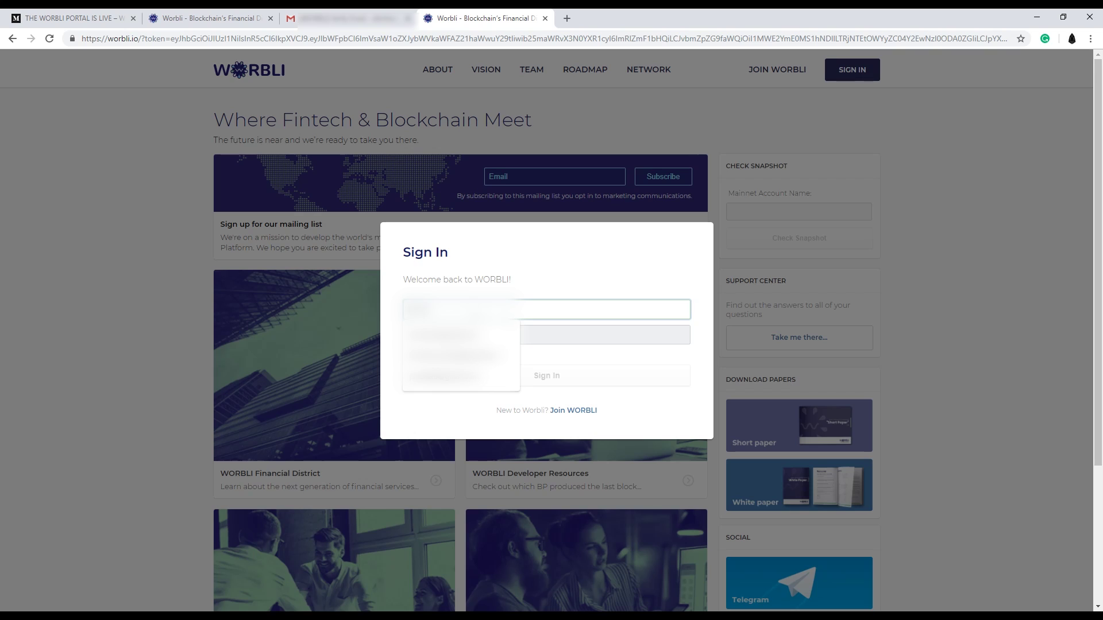
key(Down)
key(Return)
key(Tab)
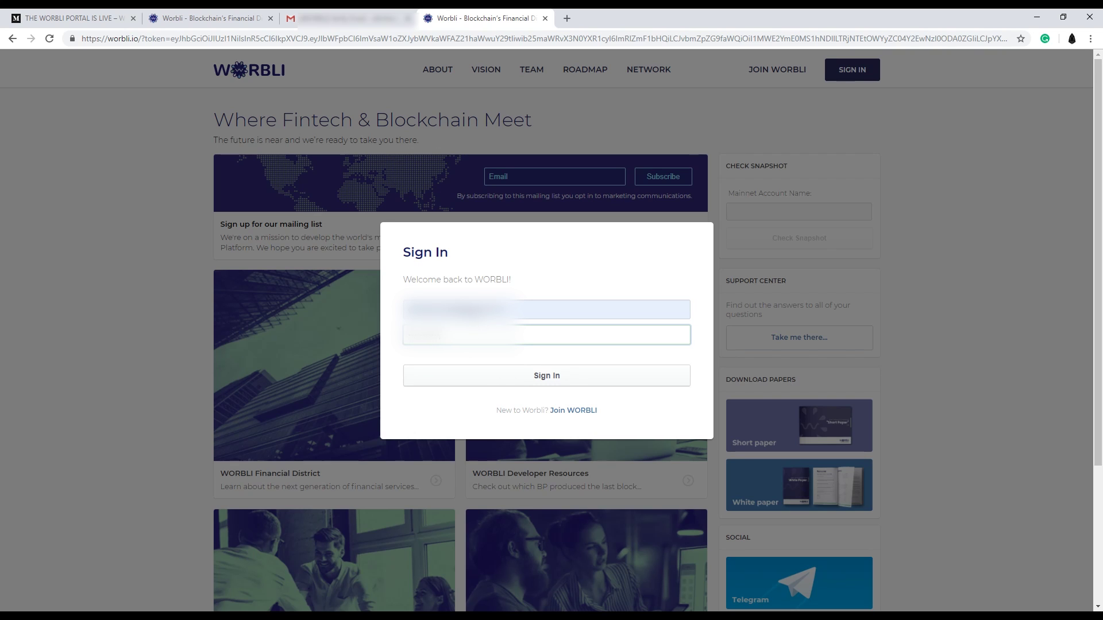
click(598, 385)
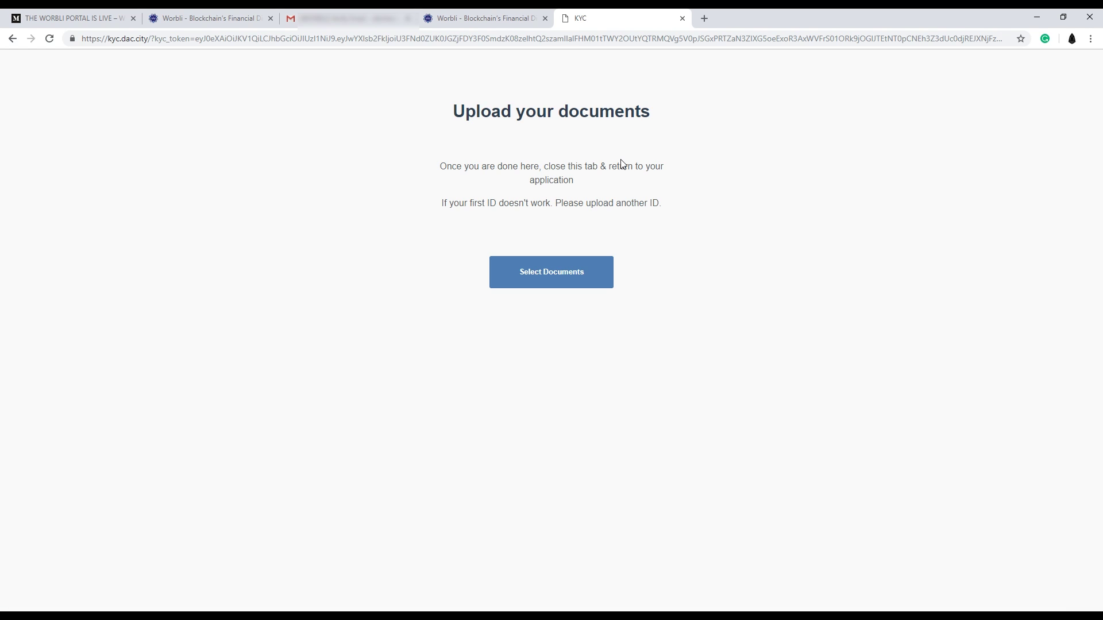
Choose Driver's License as the ID type and upload the licence front image.
click(562, 280)
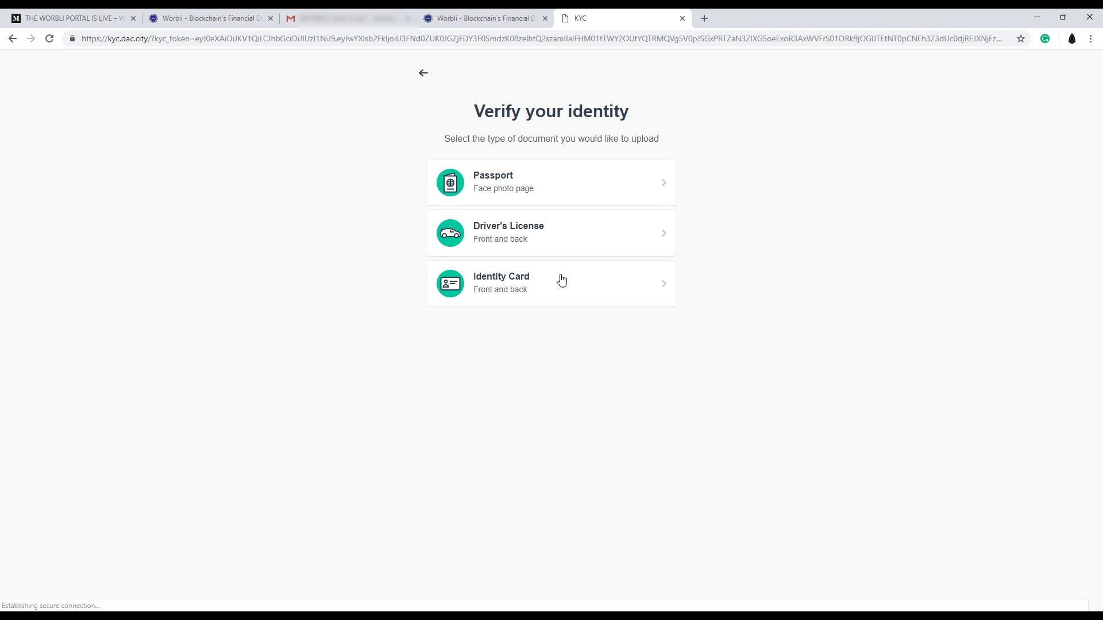
click(562, 244)
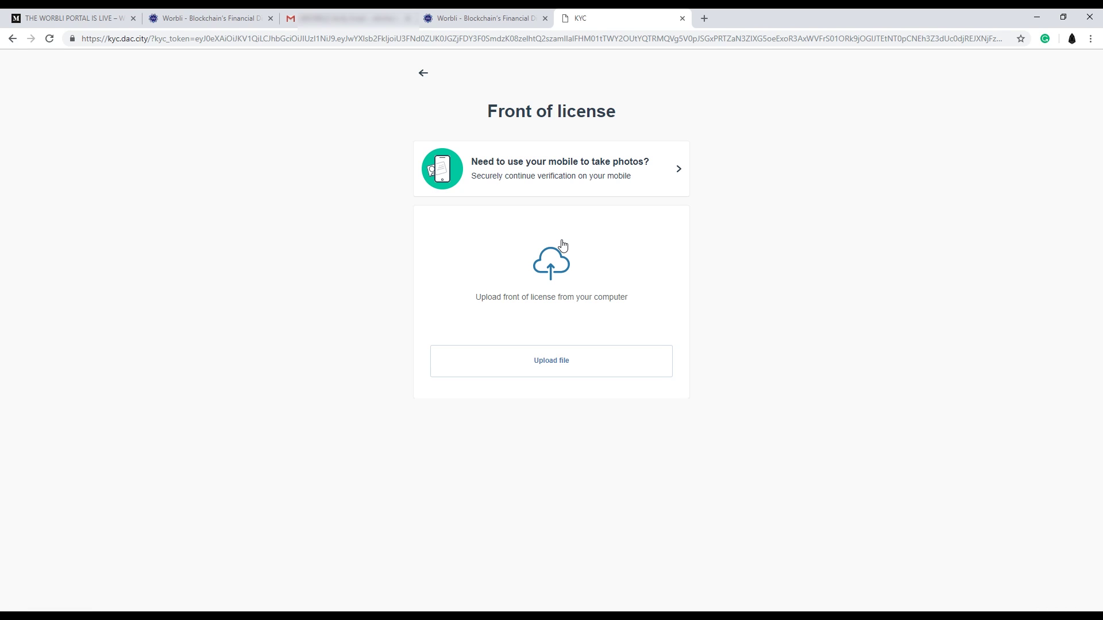
click(563, 246)
drag(517, 22, 517, 81)
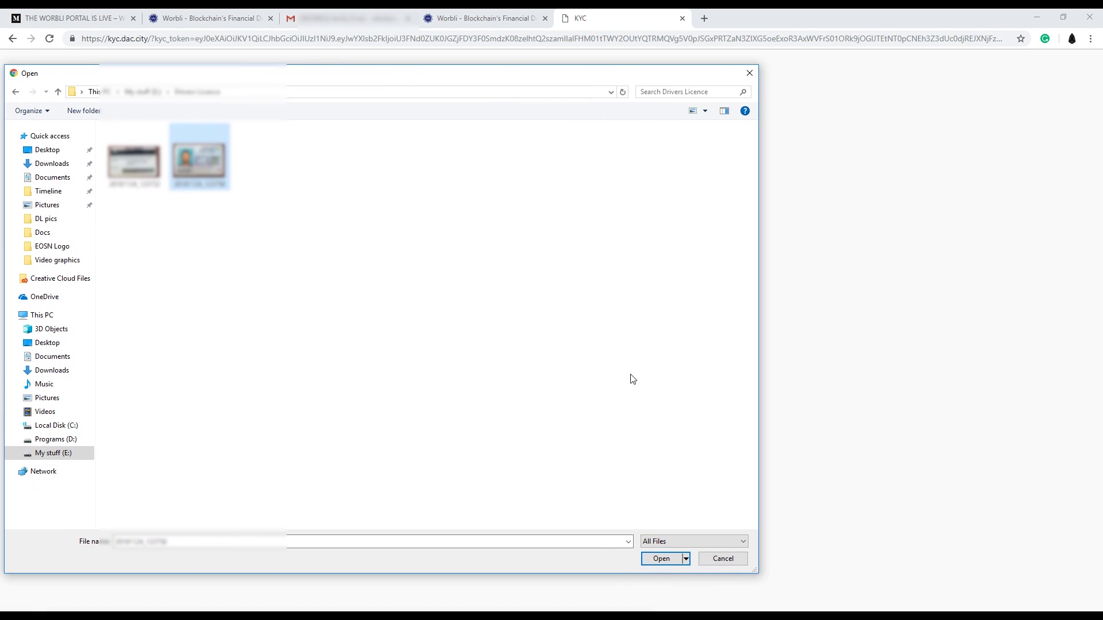
click(662, 558)
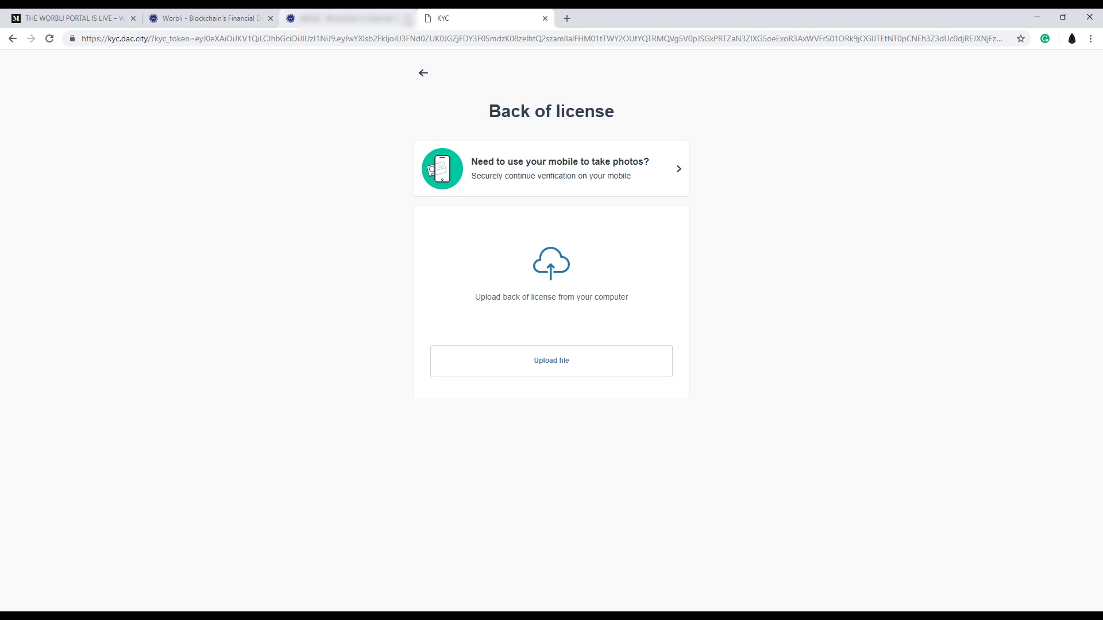
Upload the first image in the Drivers Licence folder as the licence back.
click(548, 362)
click(136, 161)
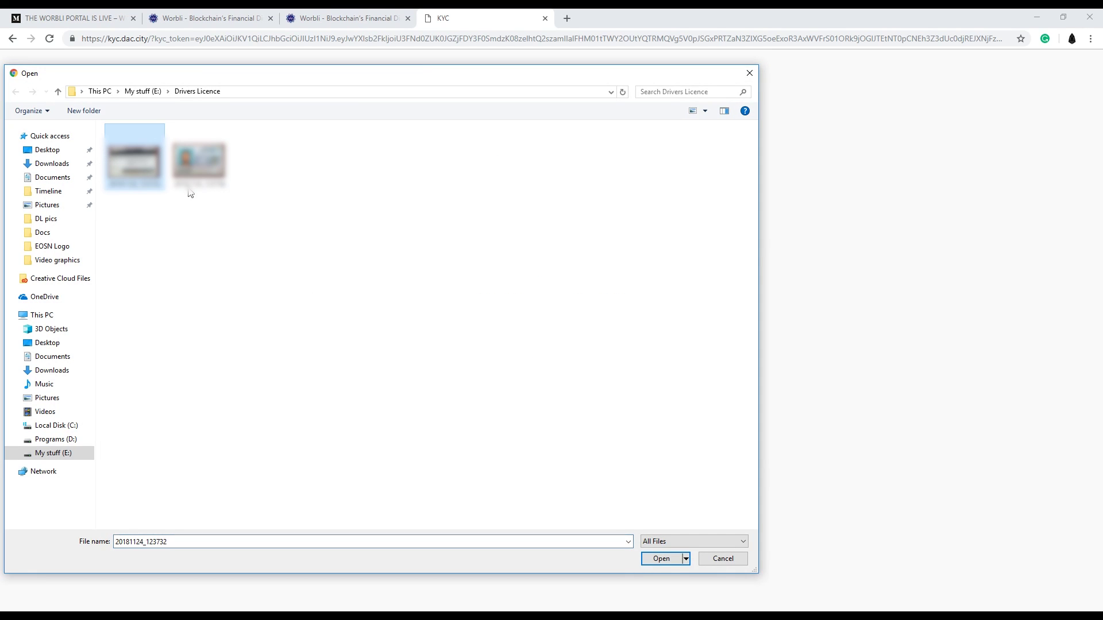
click(648, 560)
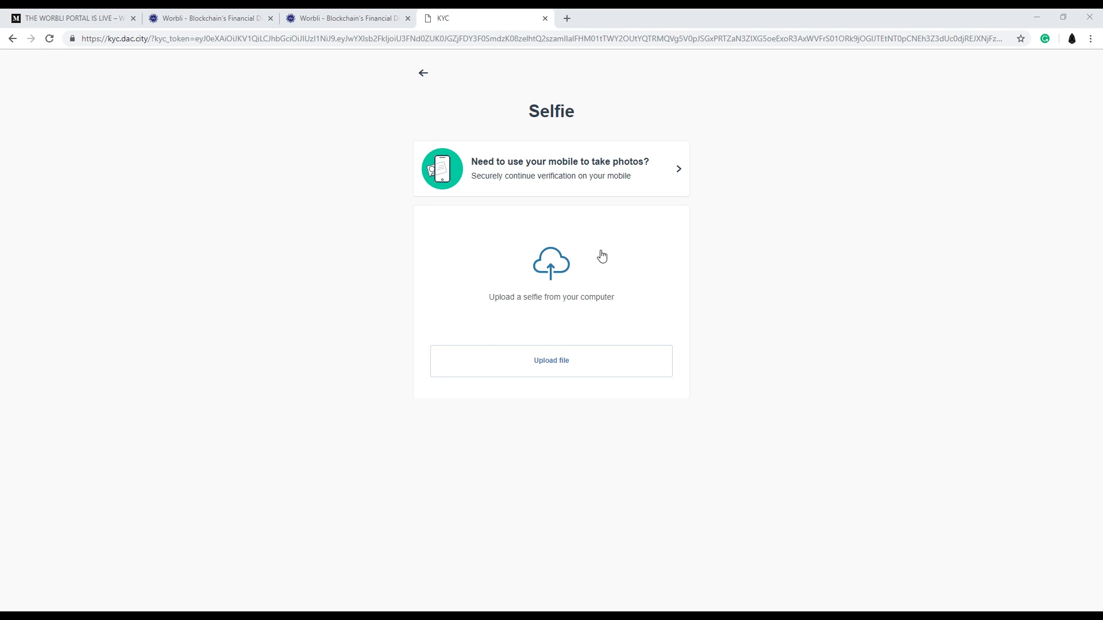
Upload selfie photo 20181124_124306, then switch back to the WORBLI application tab.
click(559, 361)
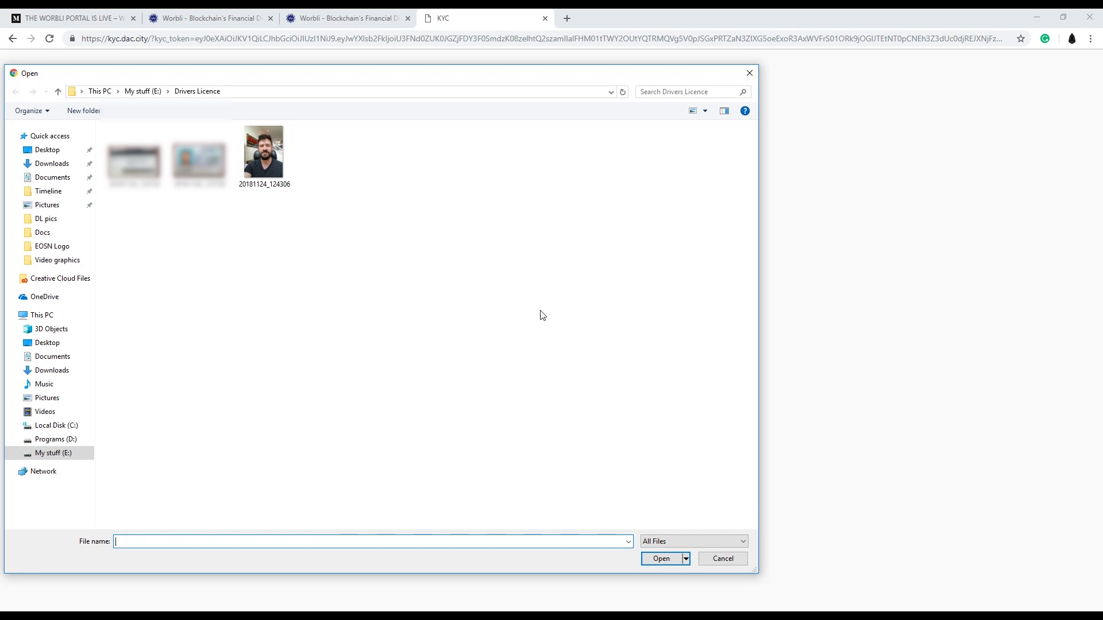
click(260, 153)
click(660, 559)
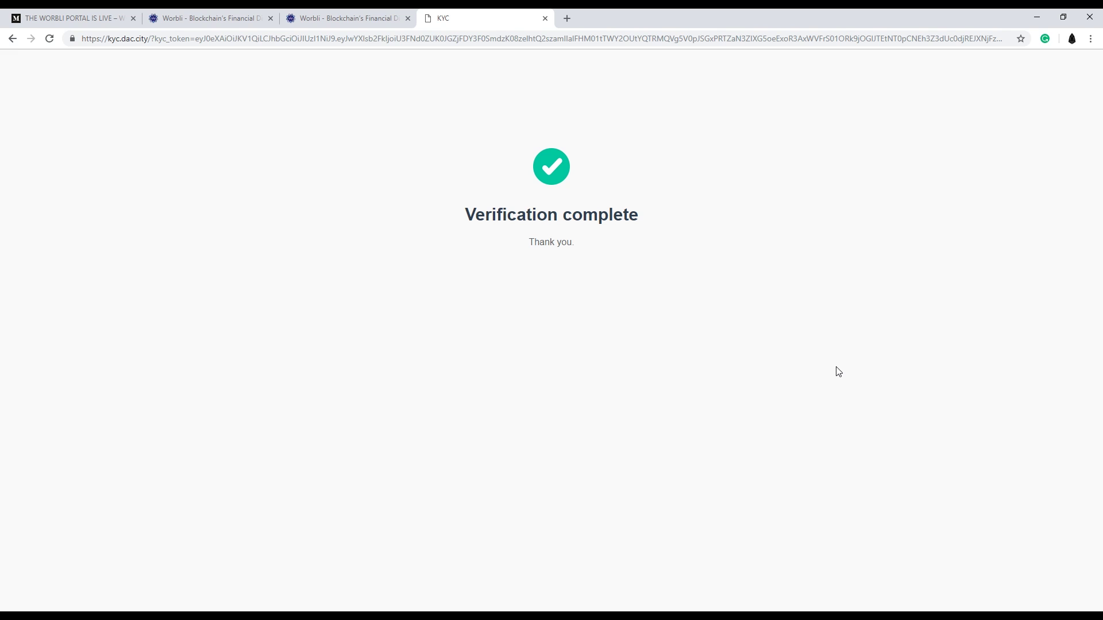
click(368, 24)
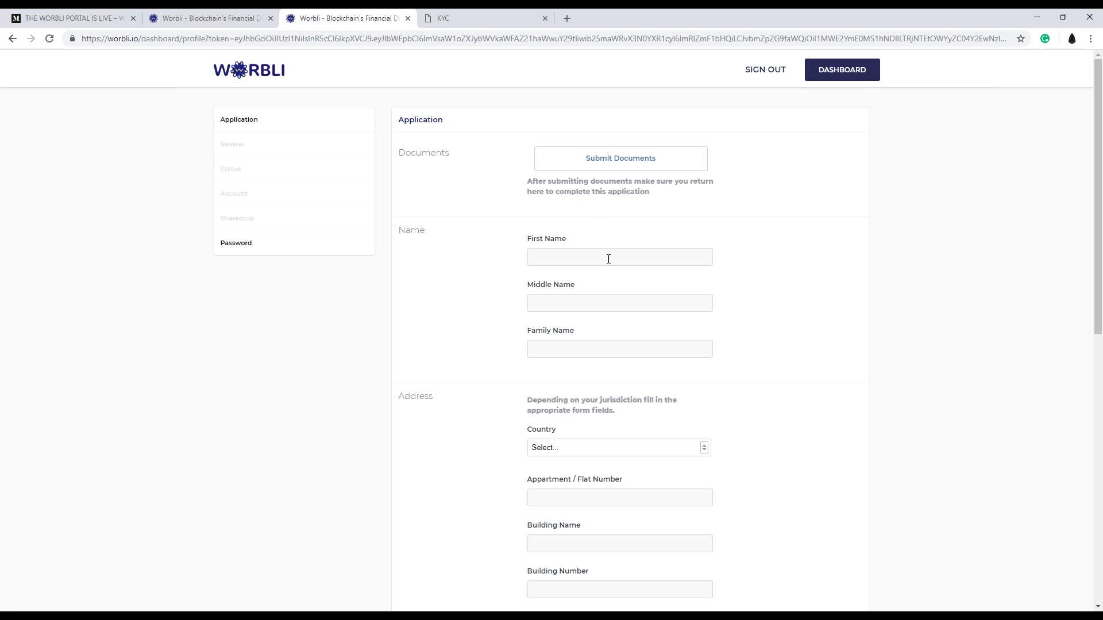
Save the application form using the button at the bottom of the profile page.
scroll(608, 260, down, 15)
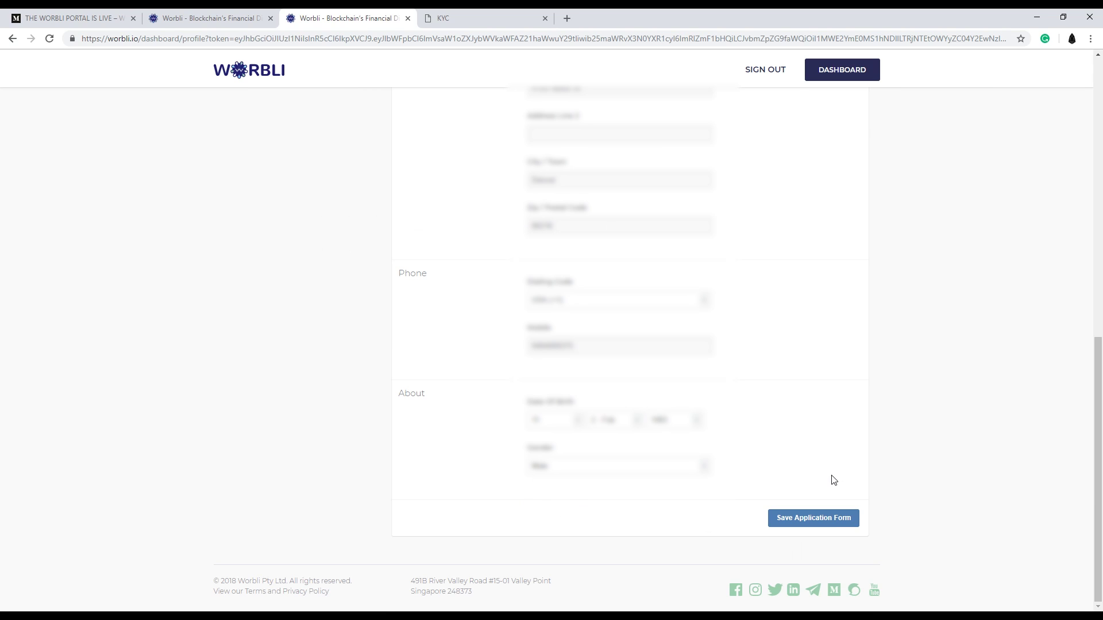
click(830, 519)
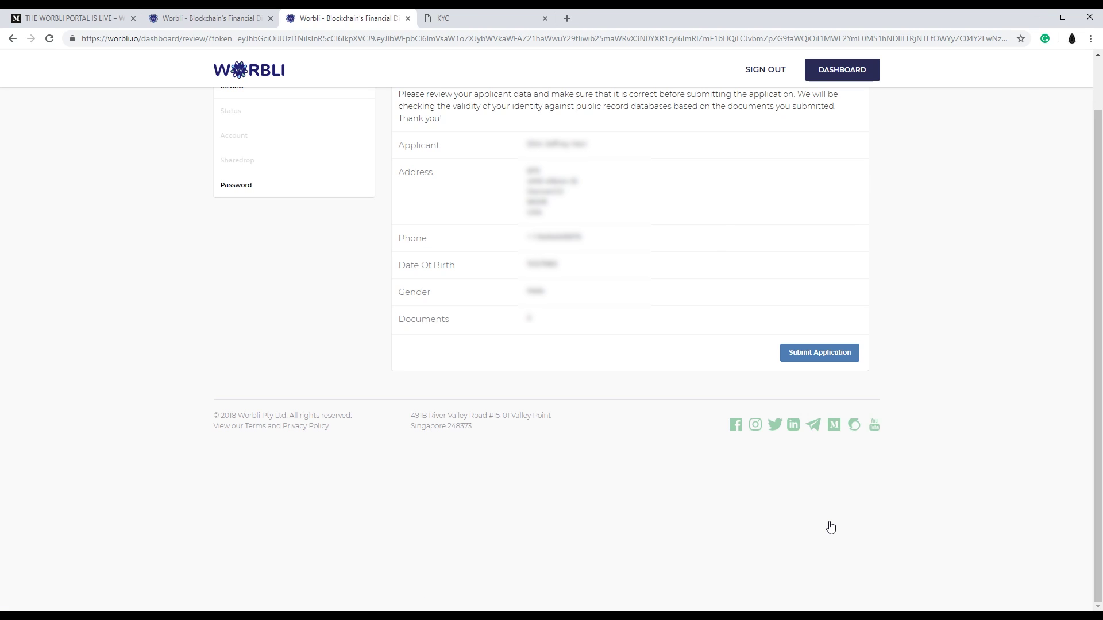
Submit the application from the top of the Review page.
scroll(675, 339, up, 1)
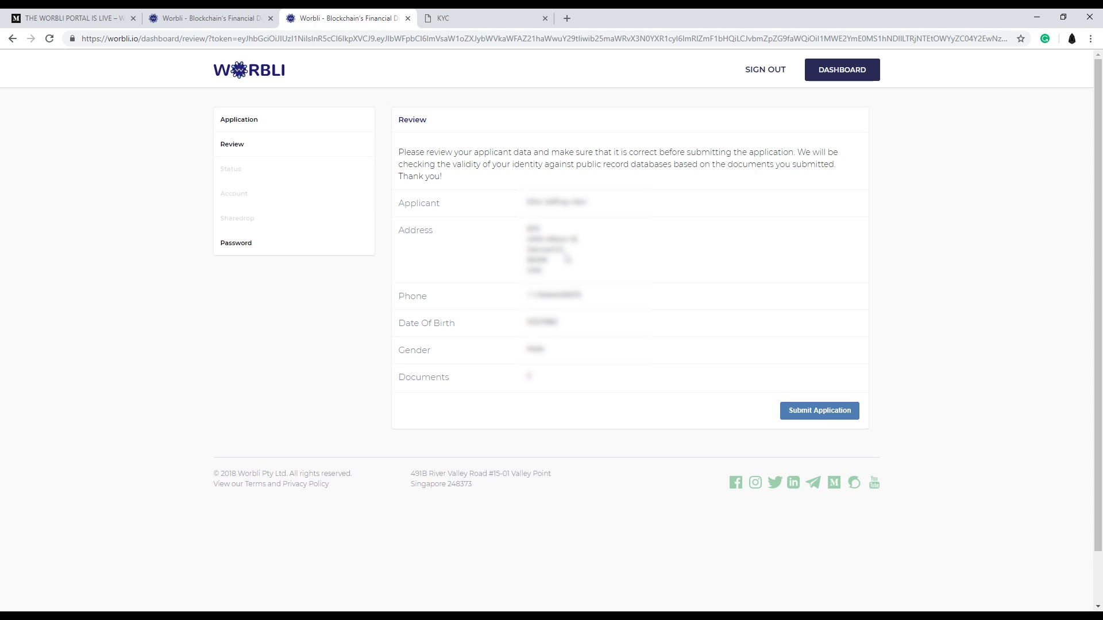
click(816, 416)
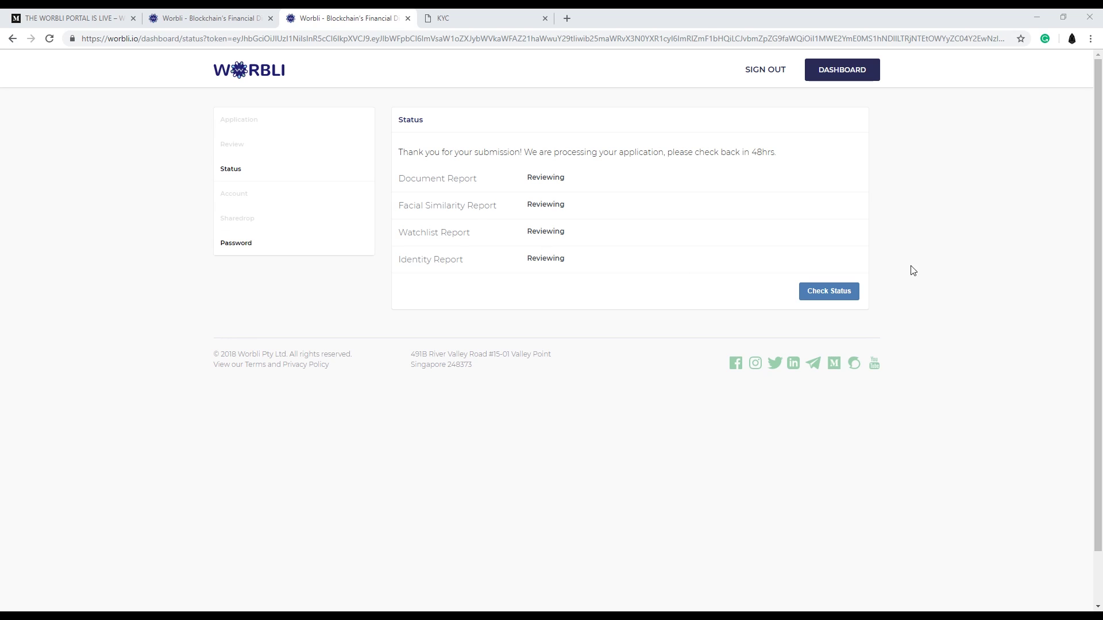
Check the application status to reach the Worbli Account setup page.
click(842, 301)
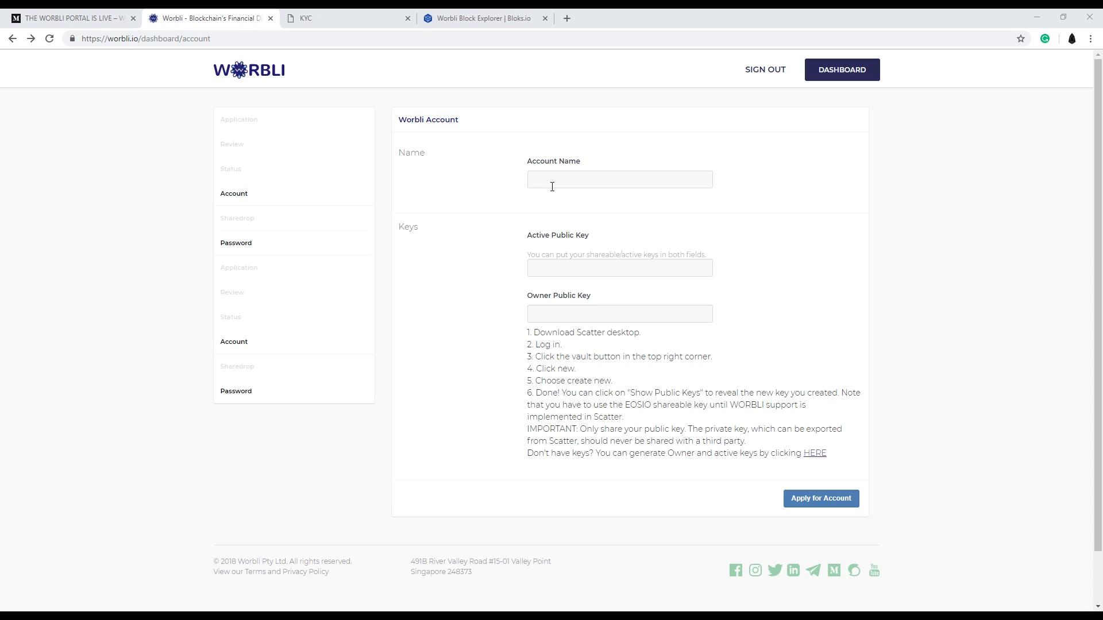
Enter the desired account name in the Account Name field, then reveal the hidden tray icons.
click(552, 184)
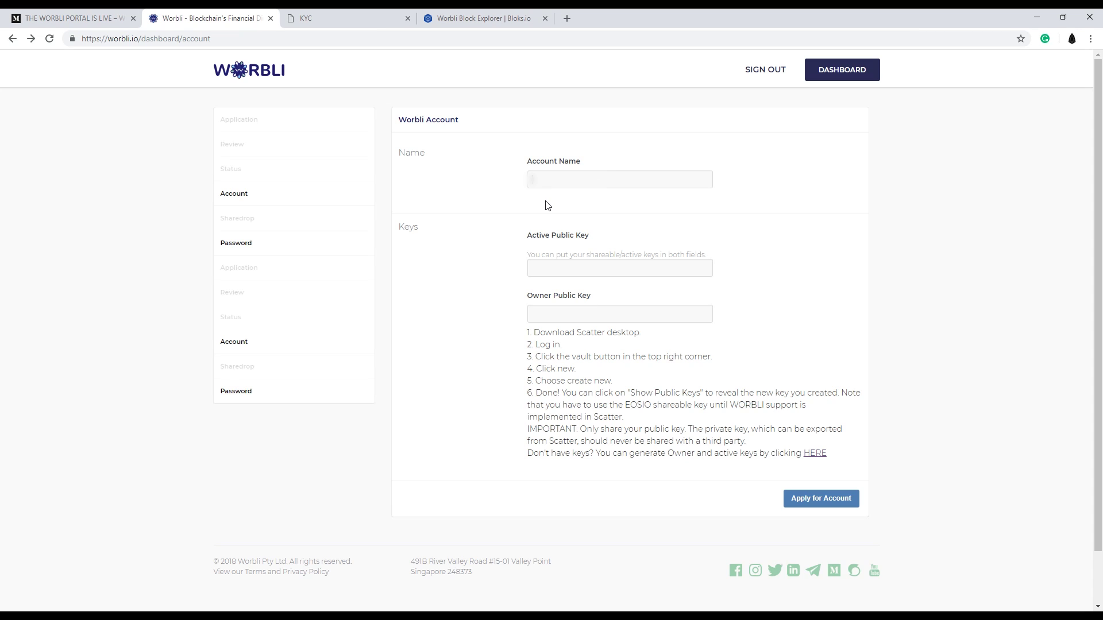
text(worblit123)
click(638, 271)
click(1003, 616)
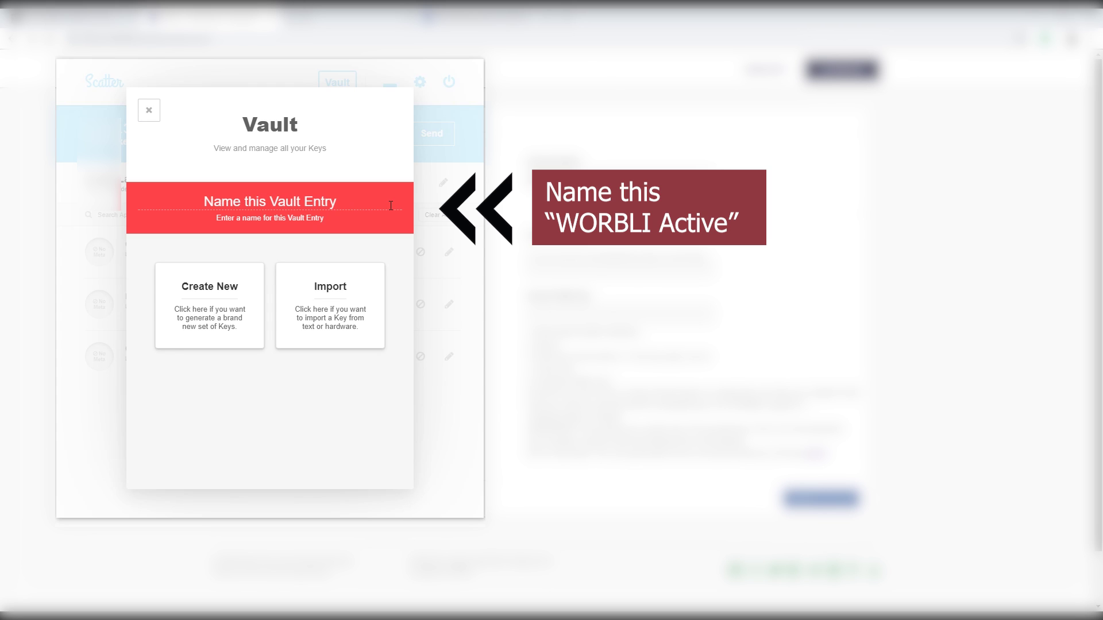
Name the new Scatter vault entry WORBLI.
text(WOr)
key(BackSpace)
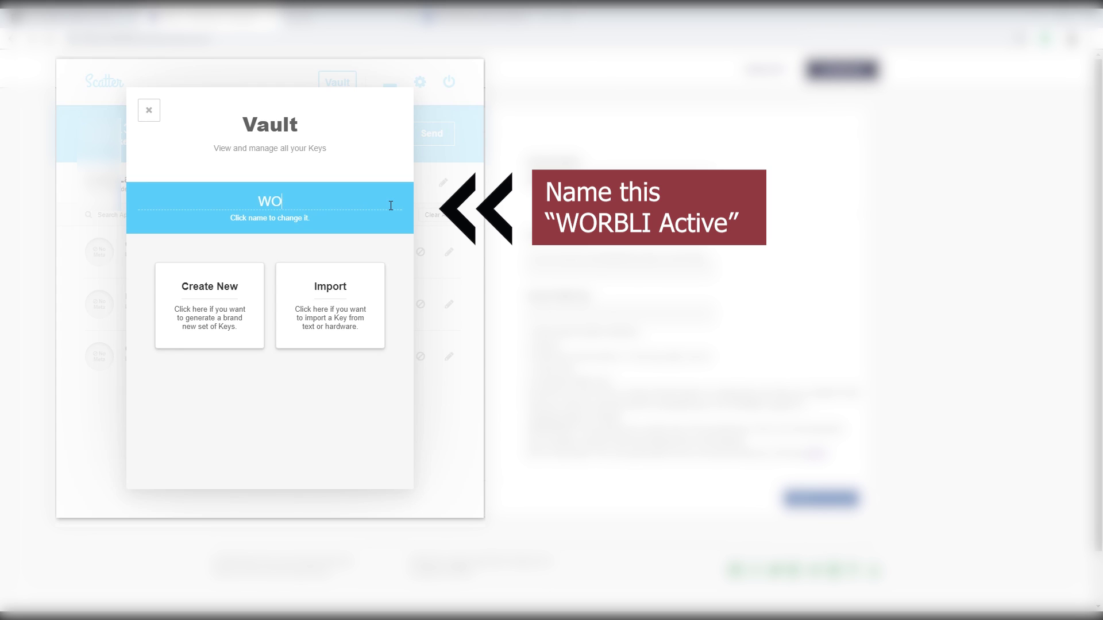
text(B)
key(BackSpace)
text(RBLI)
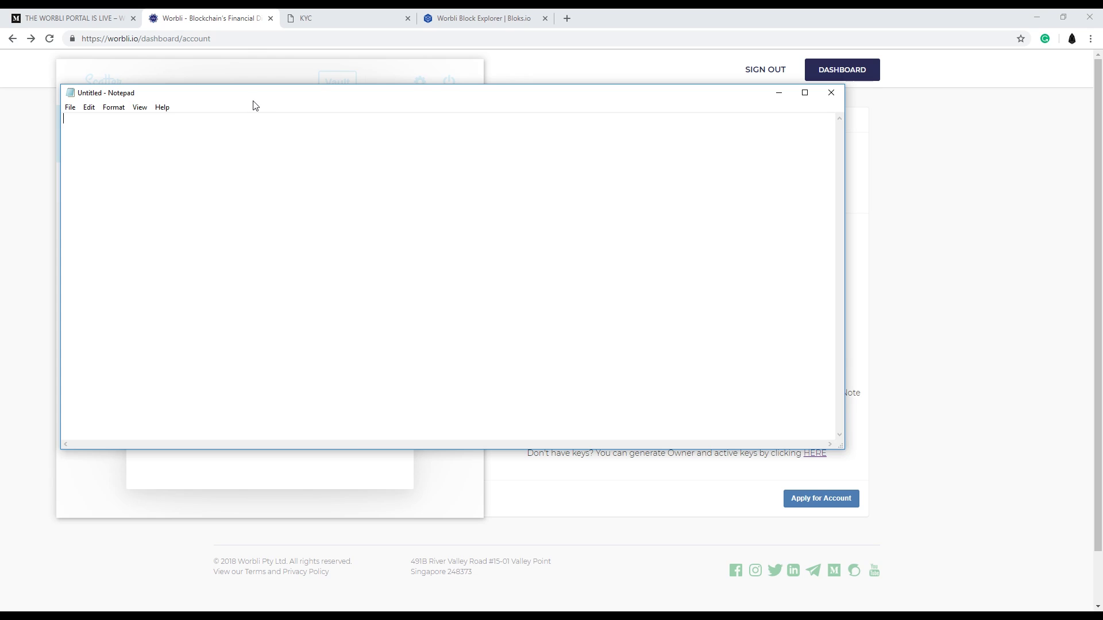
Paste the private key into Notepad with a 'WORBLI PK' label on the line above.
right_click(210, 132)
click(263, 182)
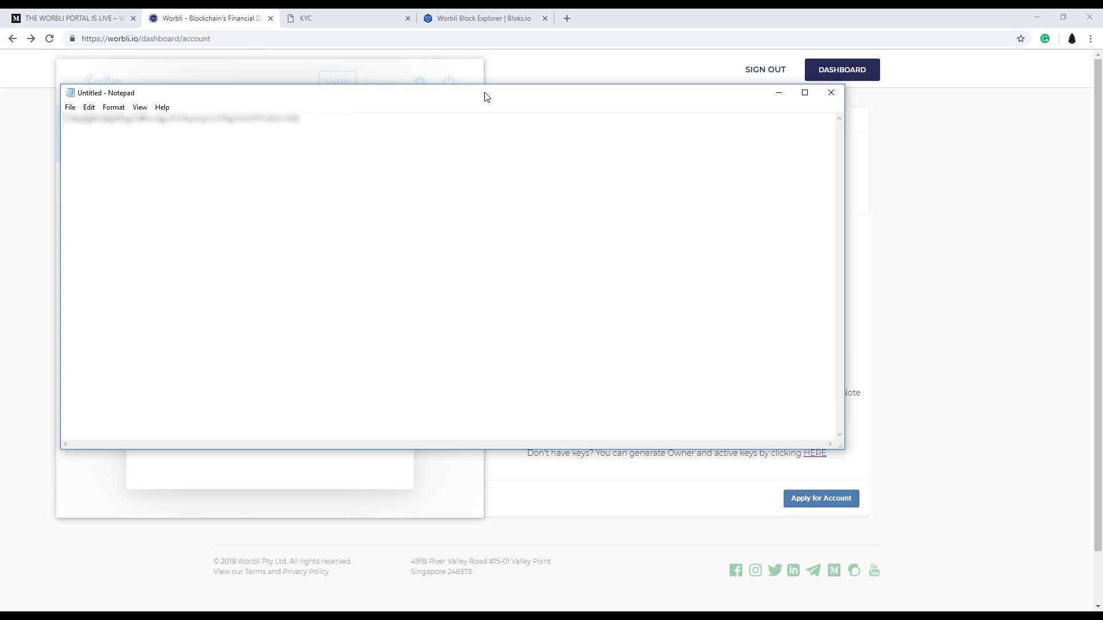
drag(485, 96, 616, 173)
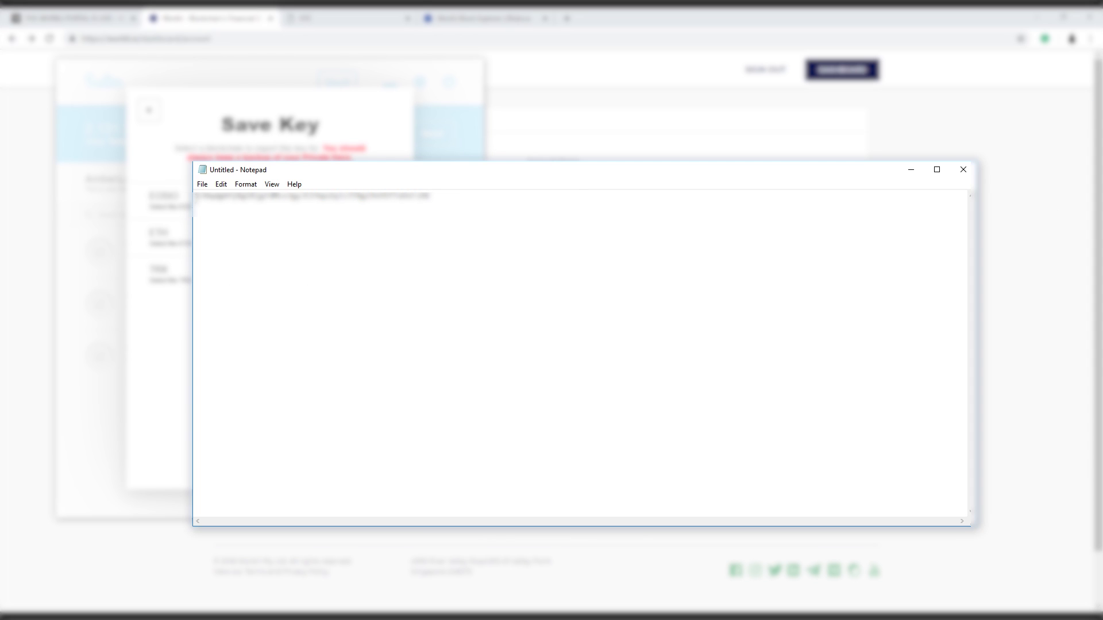
key(Return)
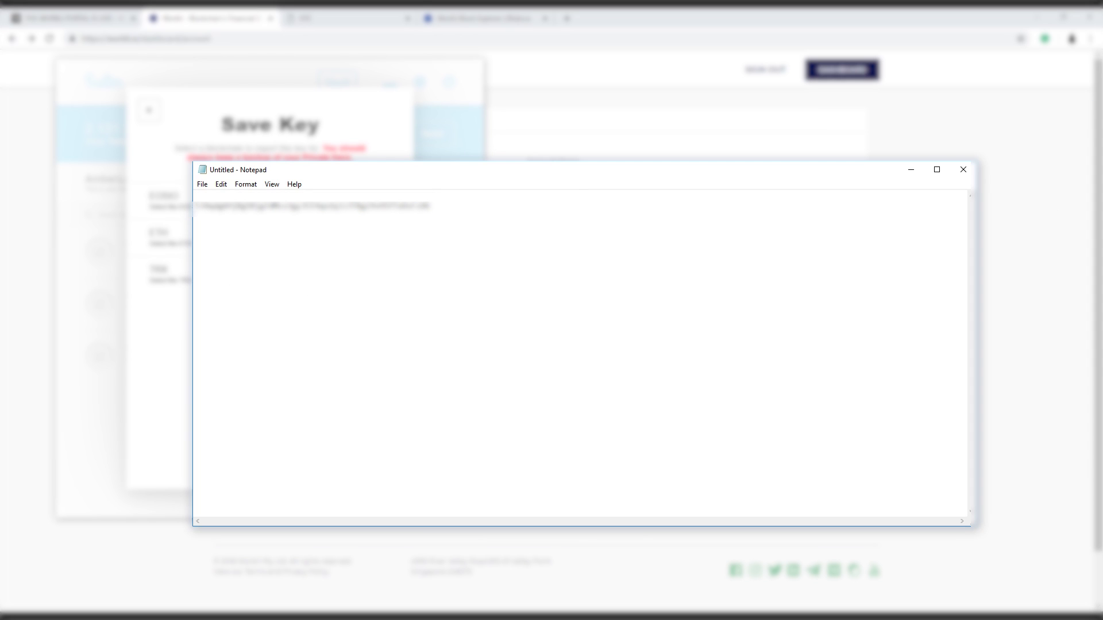
text(WORBLI PK)
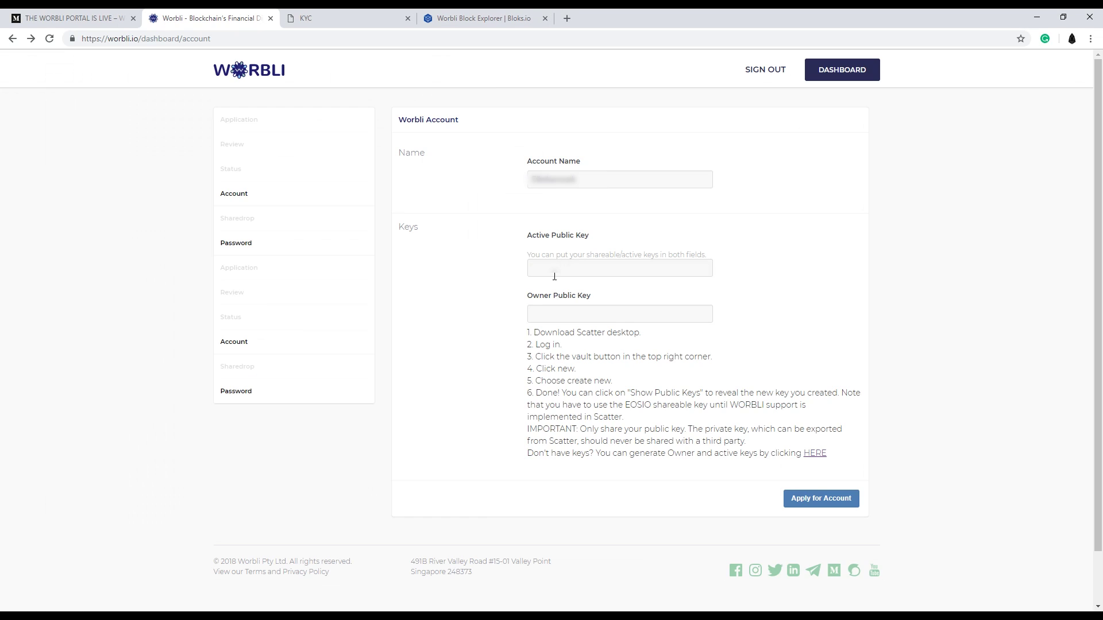
Paste the public key into both Active and Owner Public Key fields, copy the account name, and apply.
key(ctrl+v)
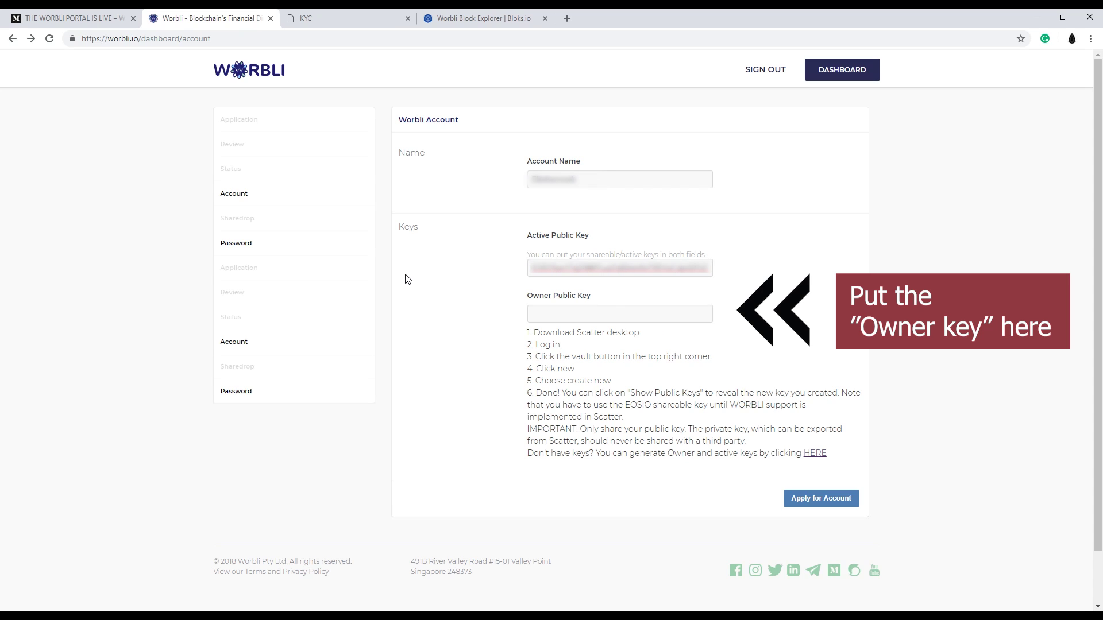
click(582, 311)
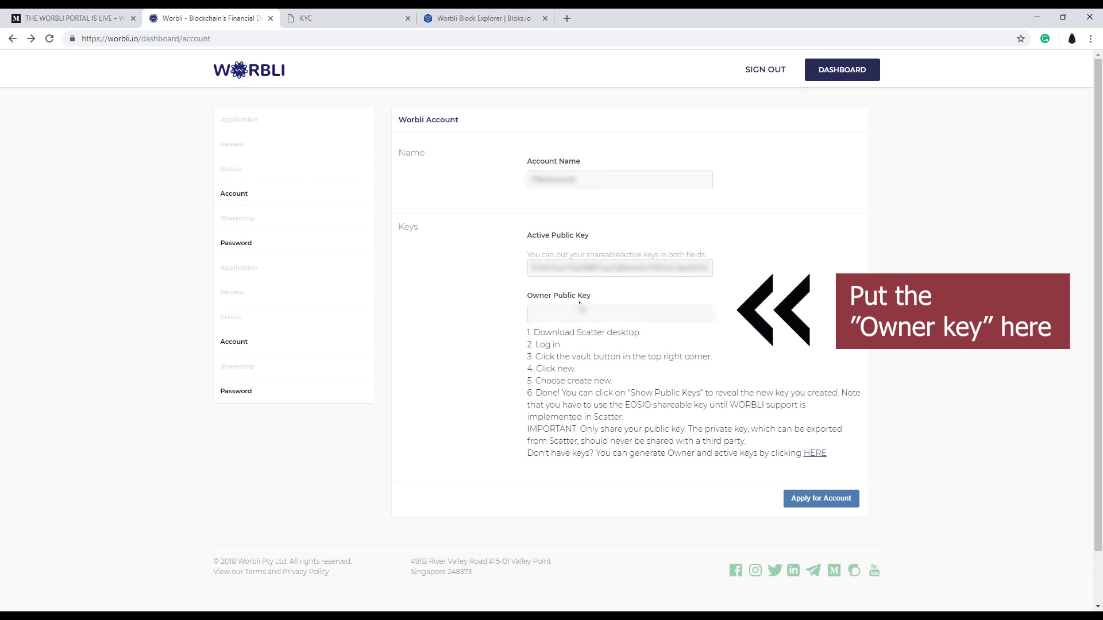
key(ctrl+v)
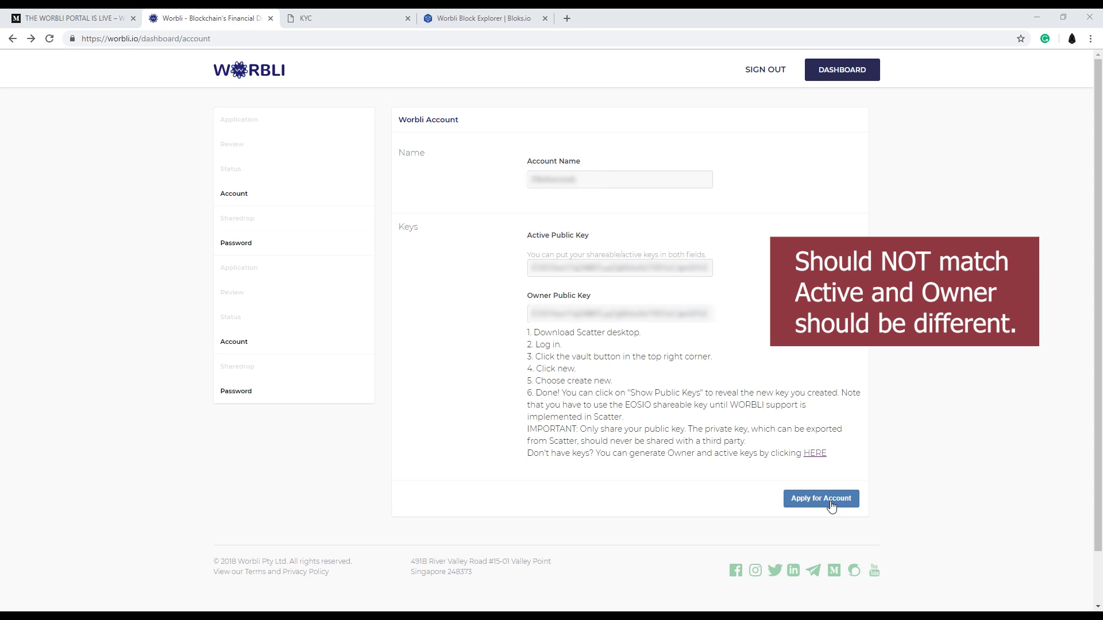
drag(591, 180, 514, 190)
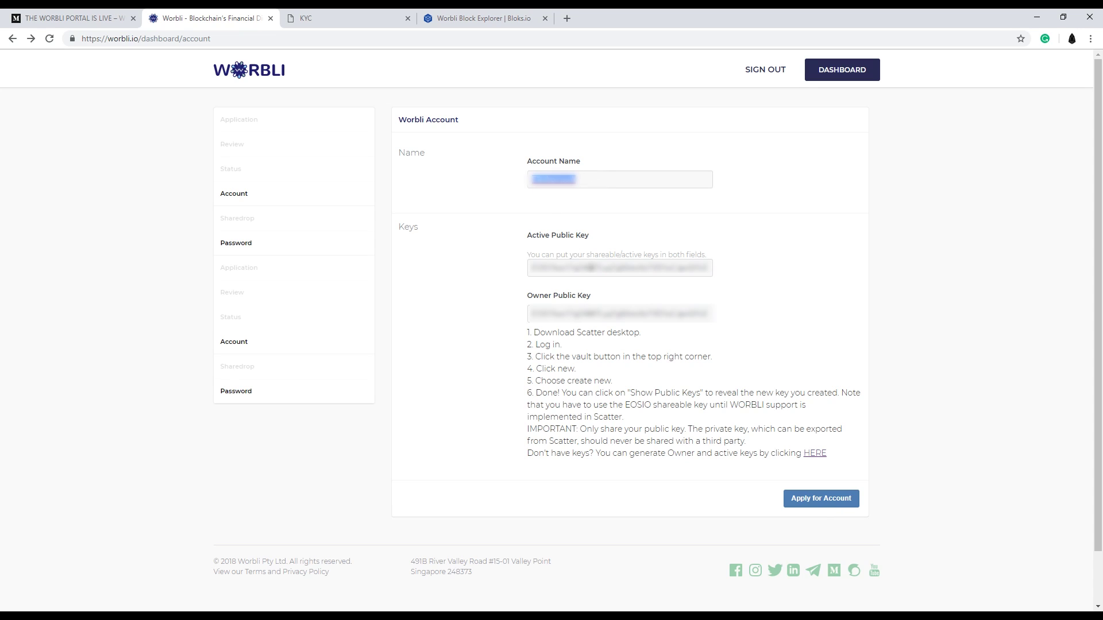
click(812, 505)
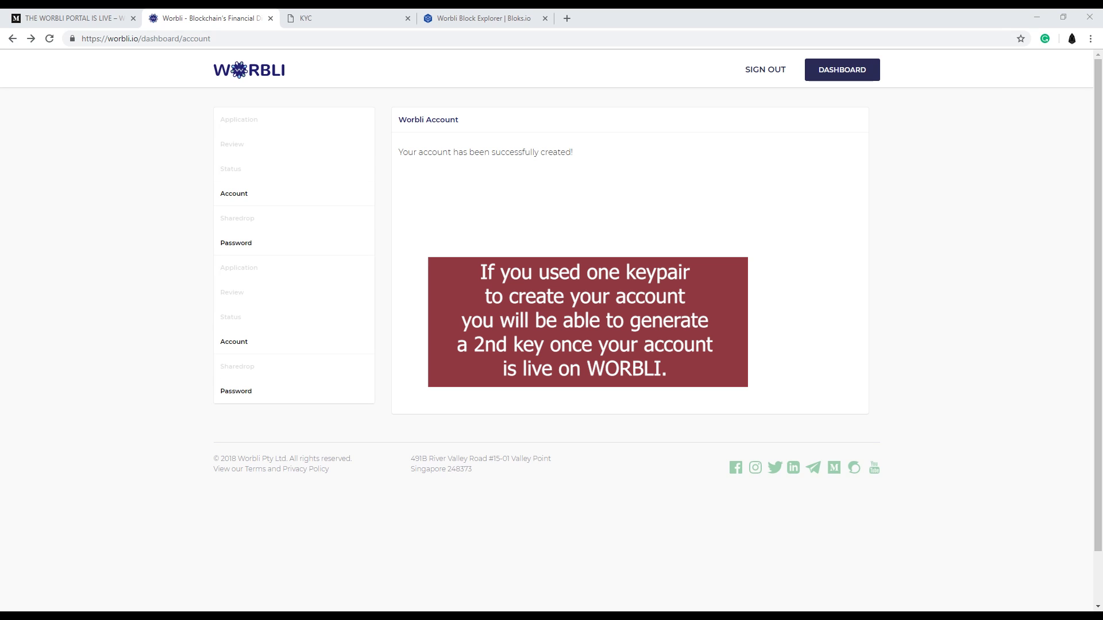
Search Bloks.io for the new account name and review its account page.
click(485, 23)
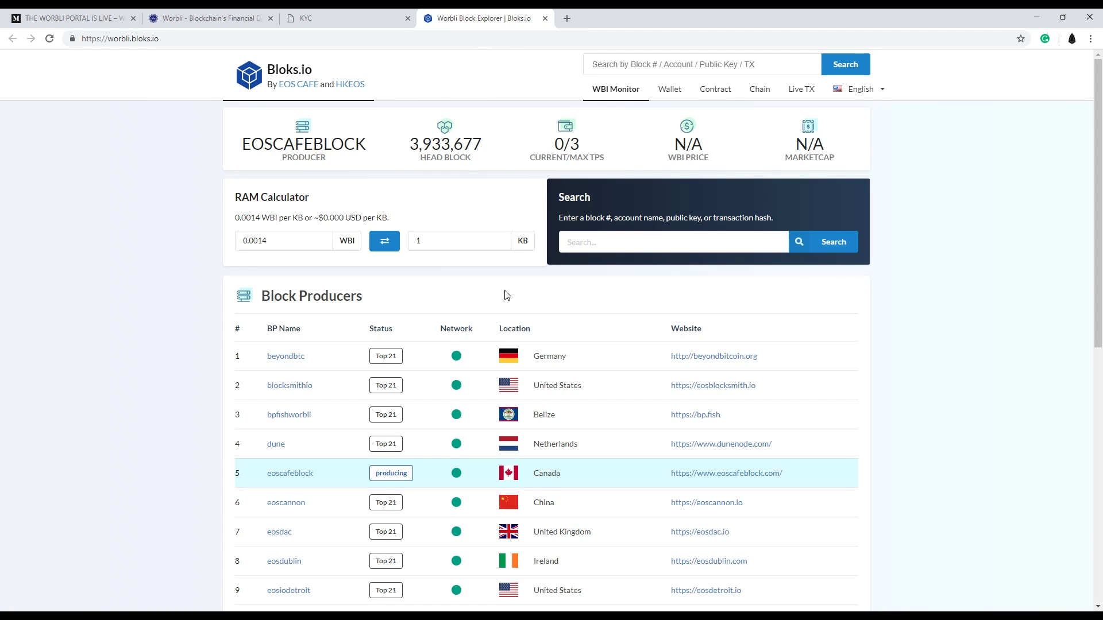
click(624, 246)
key(ctrl+v)
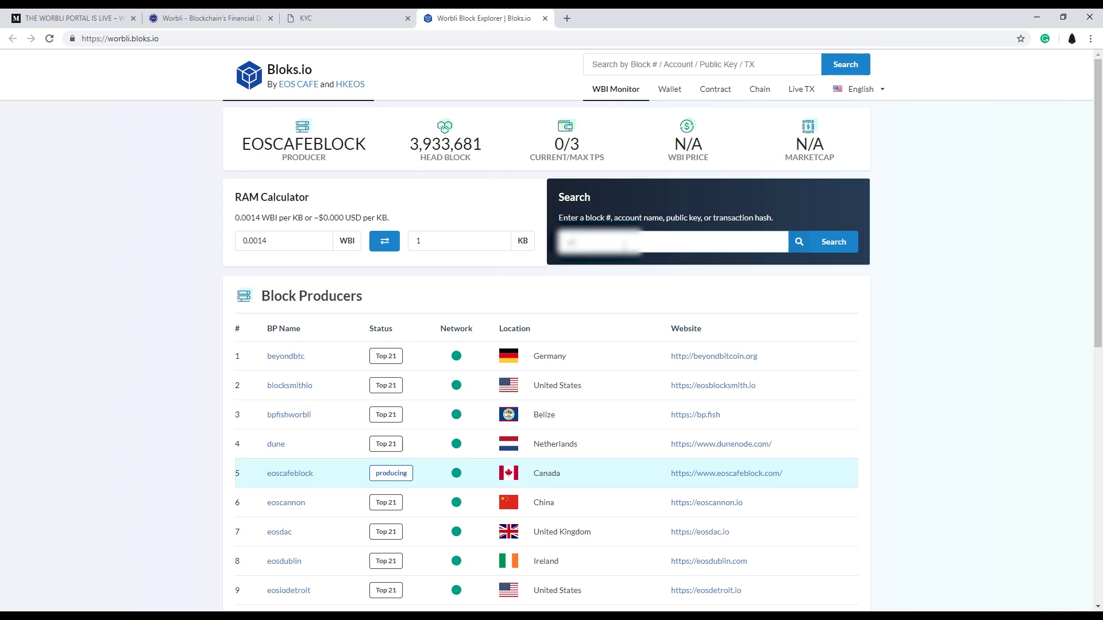
text(abcdef)
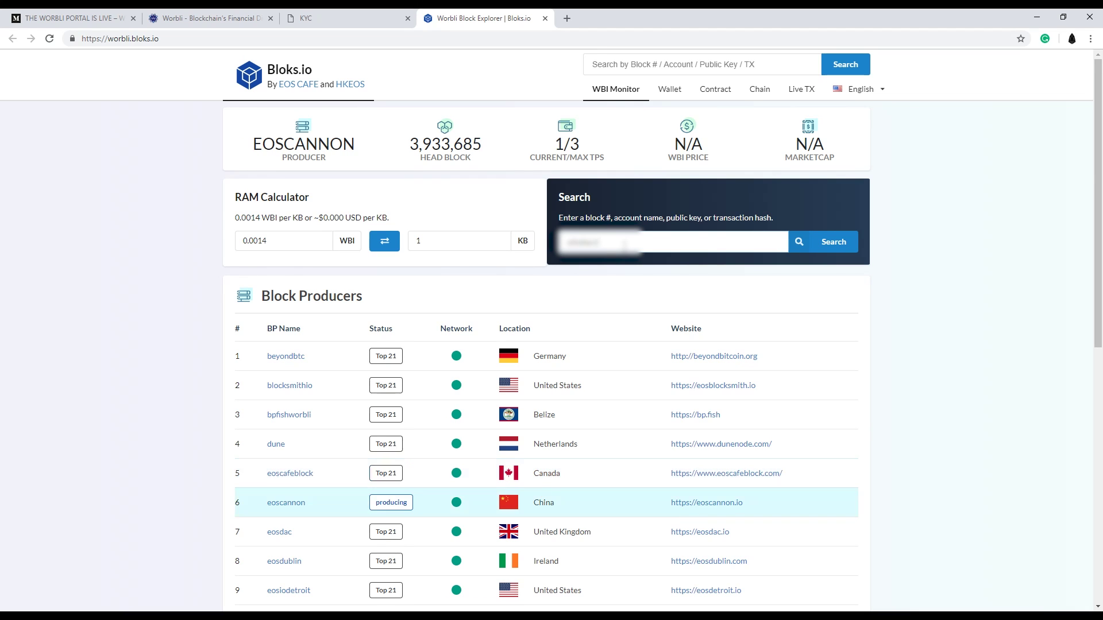
key(Return)
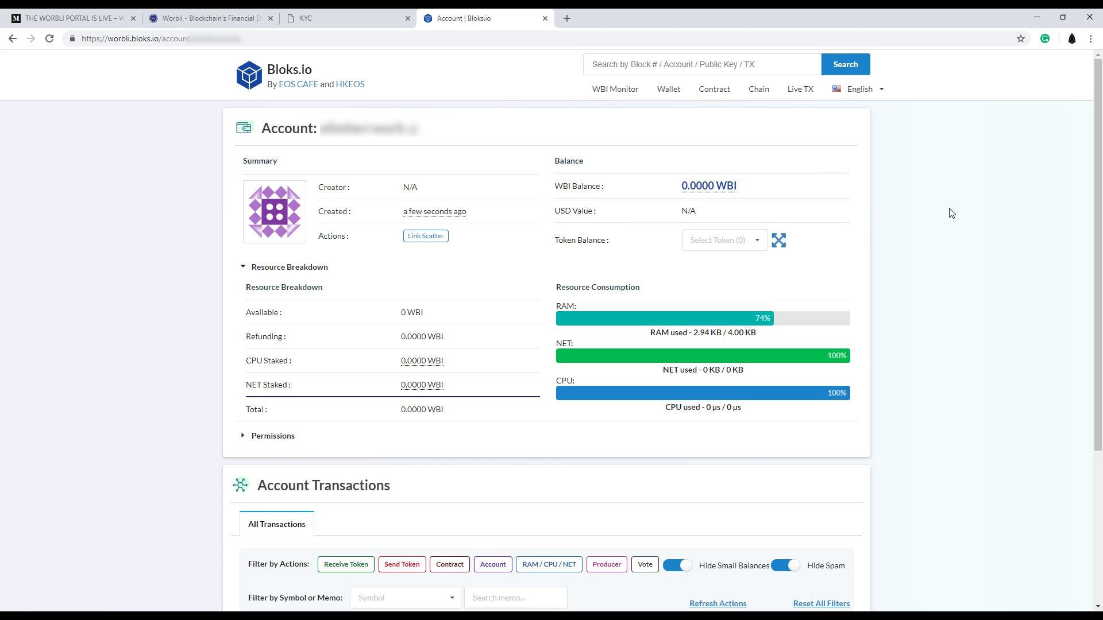
scroll(483, 438, down, 4)
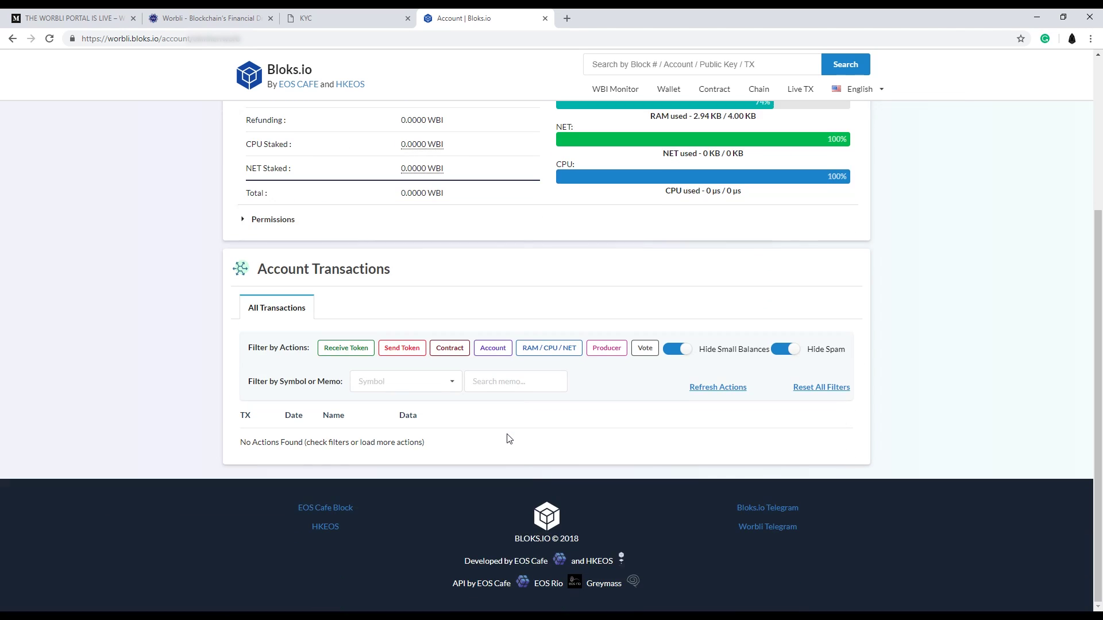
scroll(538, 439, up, 4)
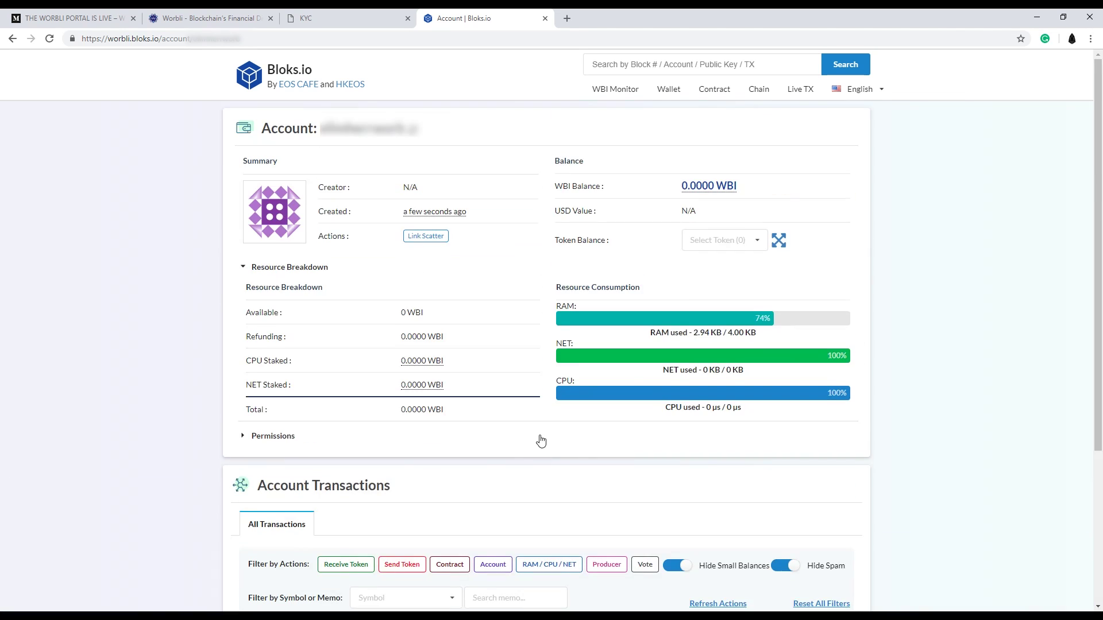